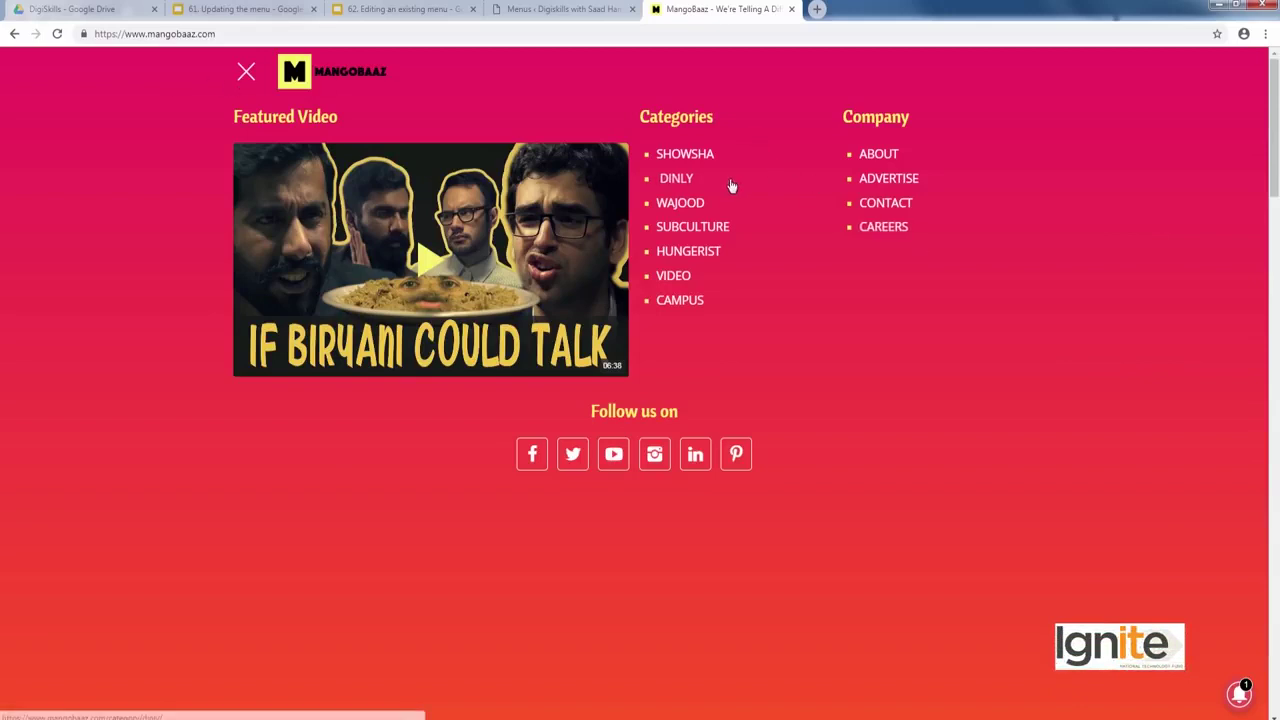
# Close the MangoBaaz site's navigation overlay and return to the WordPress Menus page
pyautogui.click(240, 79)
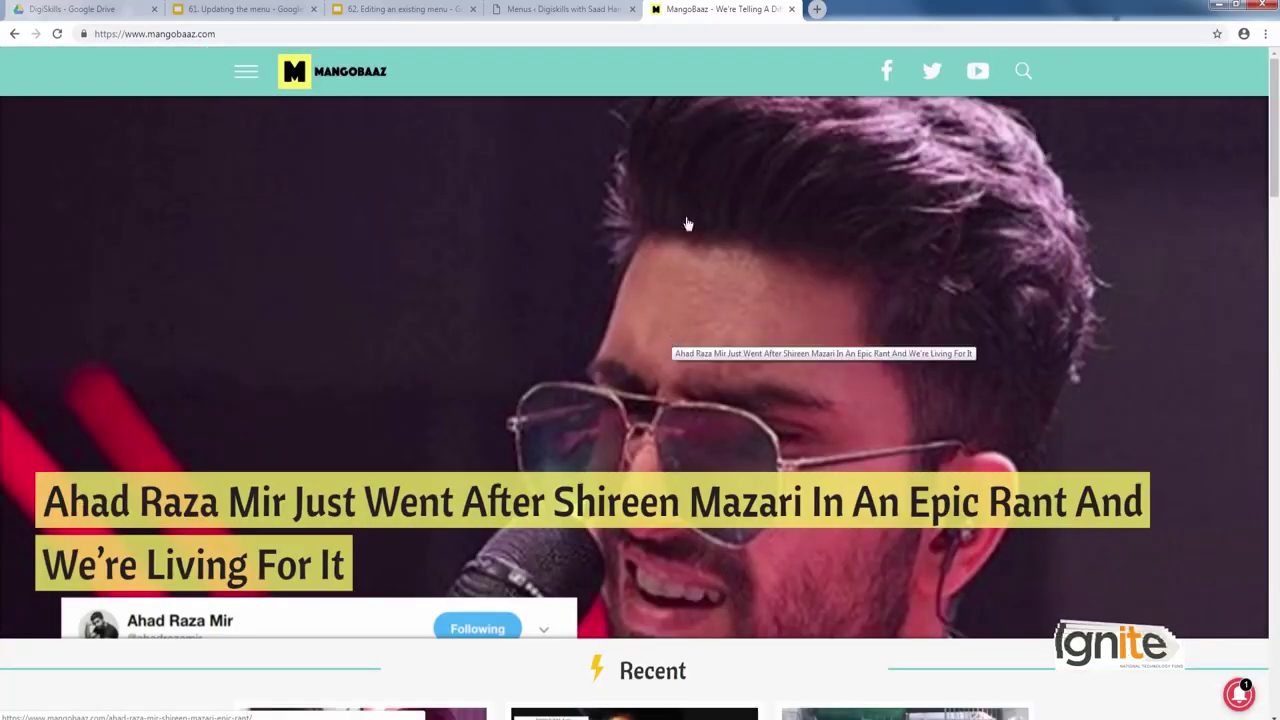
pyautogui.click(725, 41)
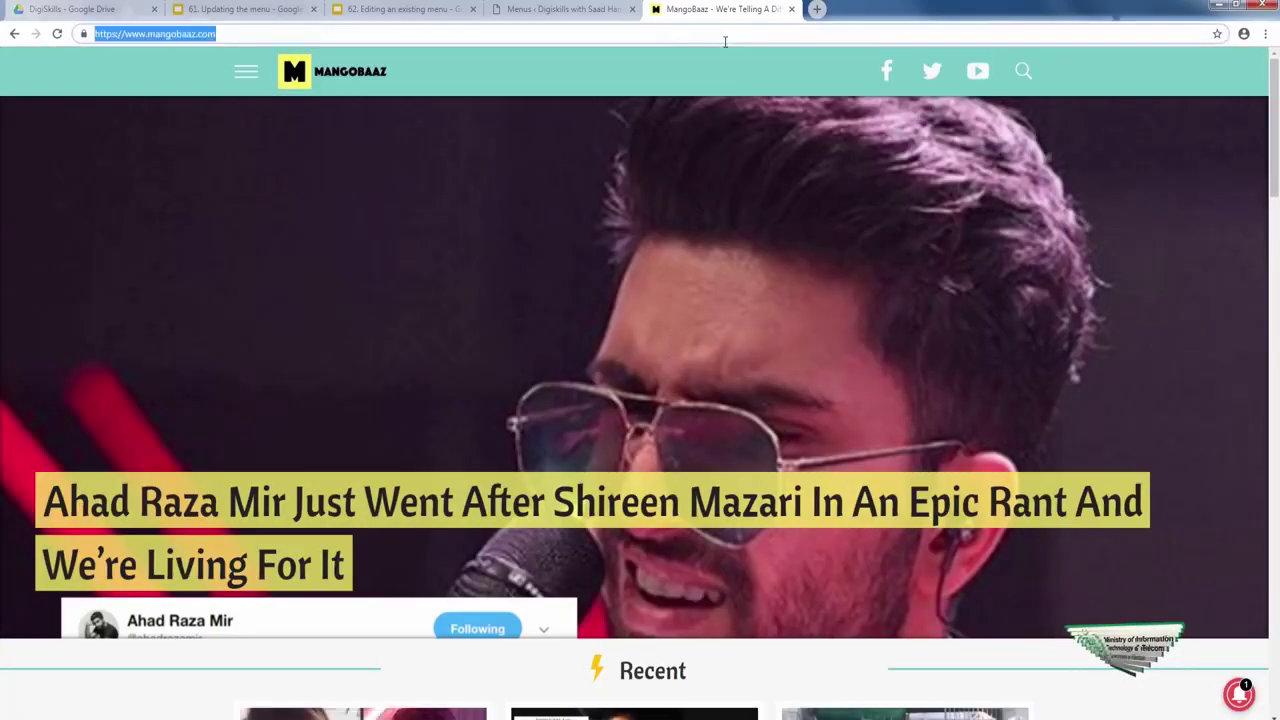
pyautogui.click(588, 10)
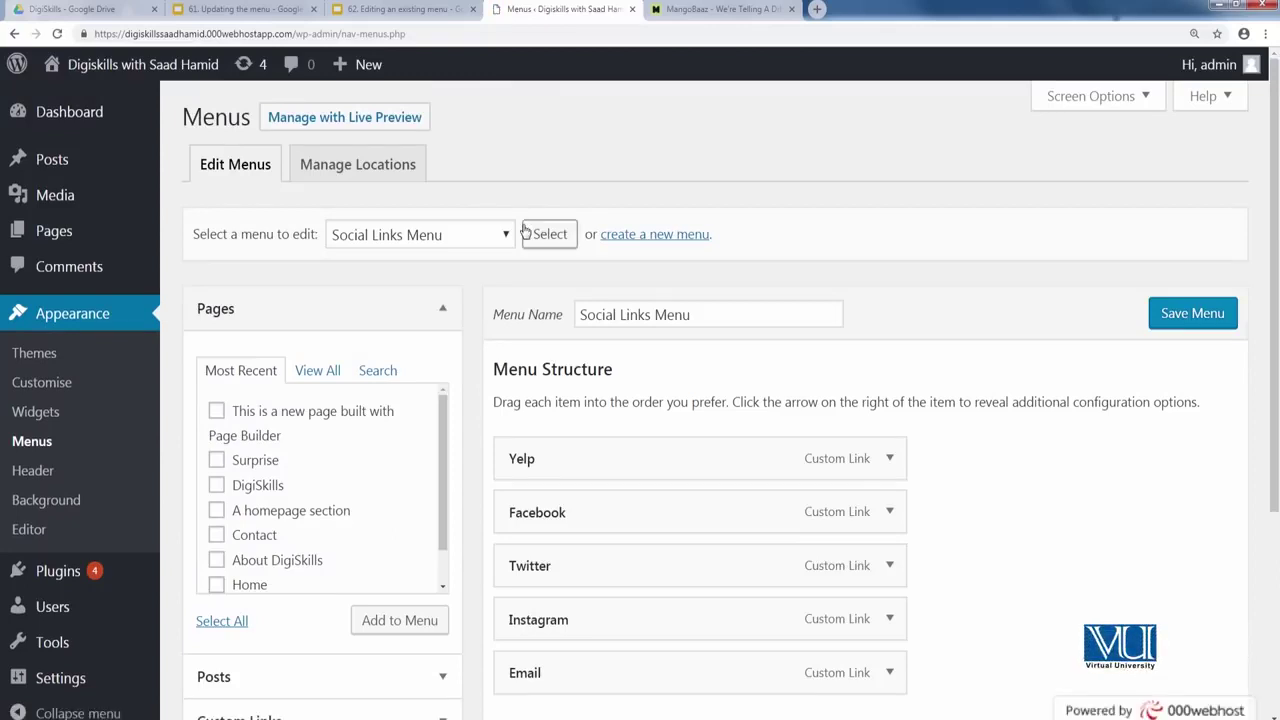
# Load the Top Menu (Primary Menu) for editing in place of the Social Links Menu
pyautogui.click(465, 241)
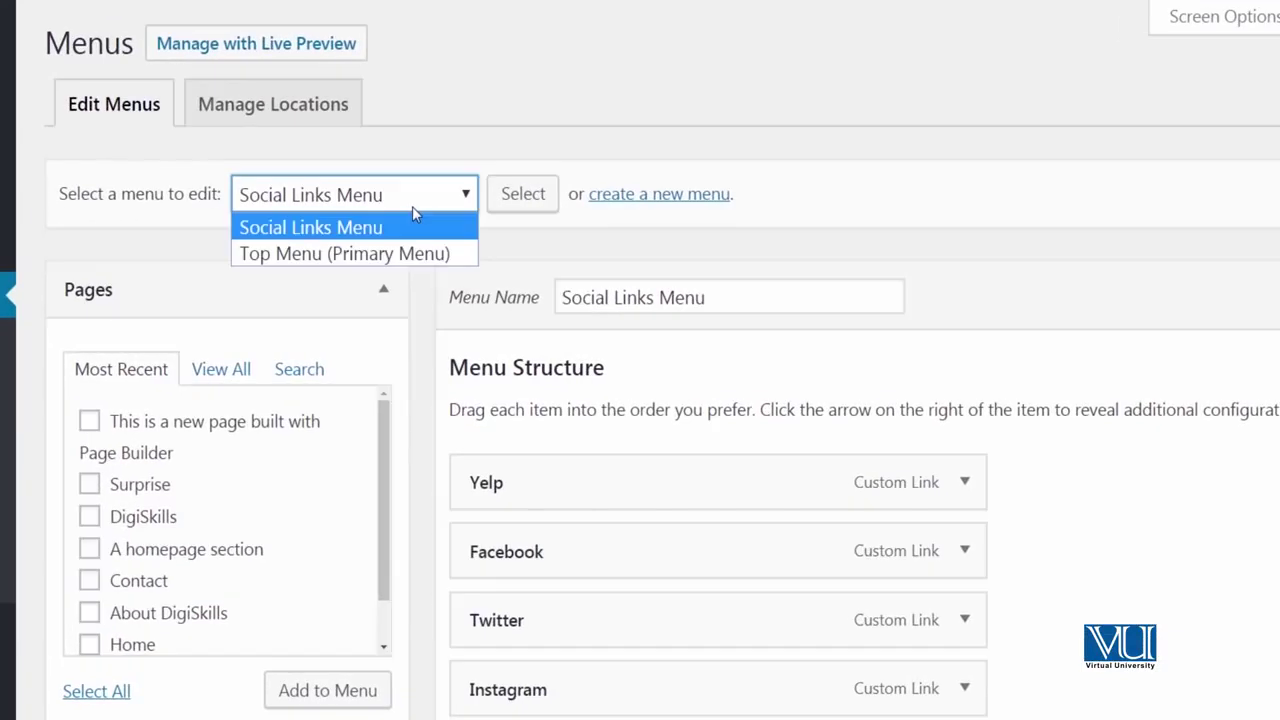
pyautogui.click(455, 255)
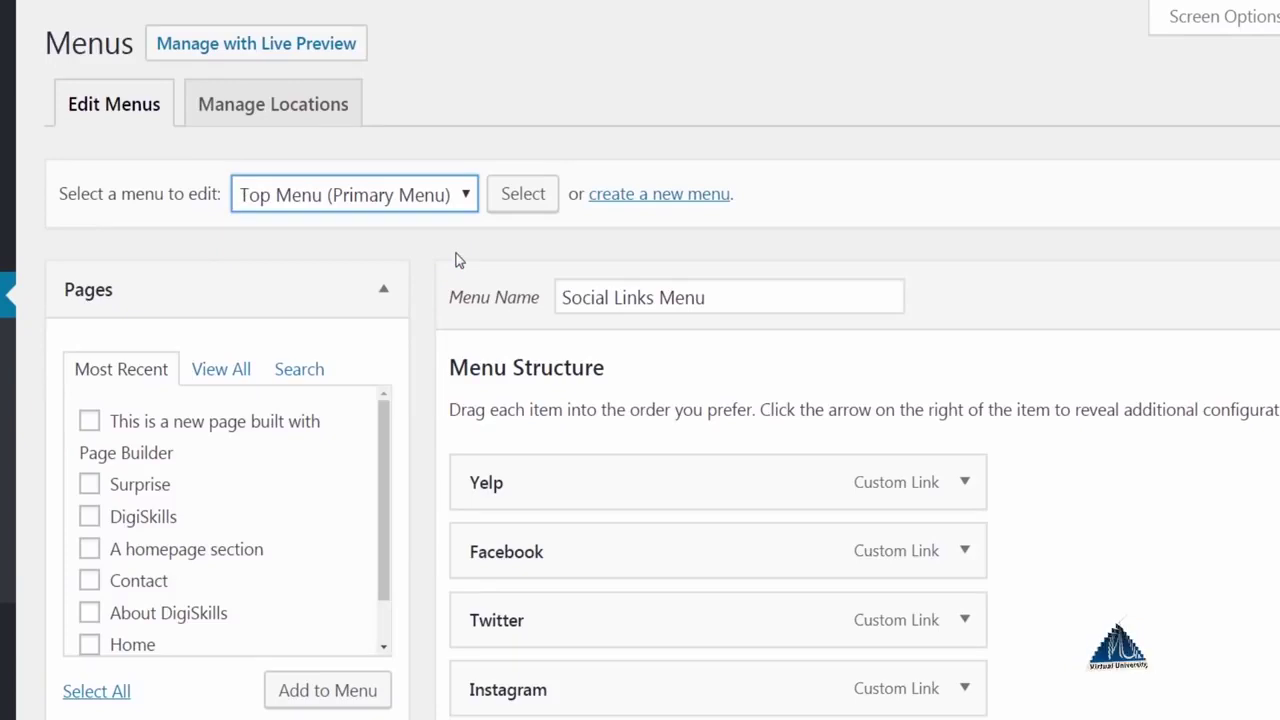
pyautogui.click(455, 198)
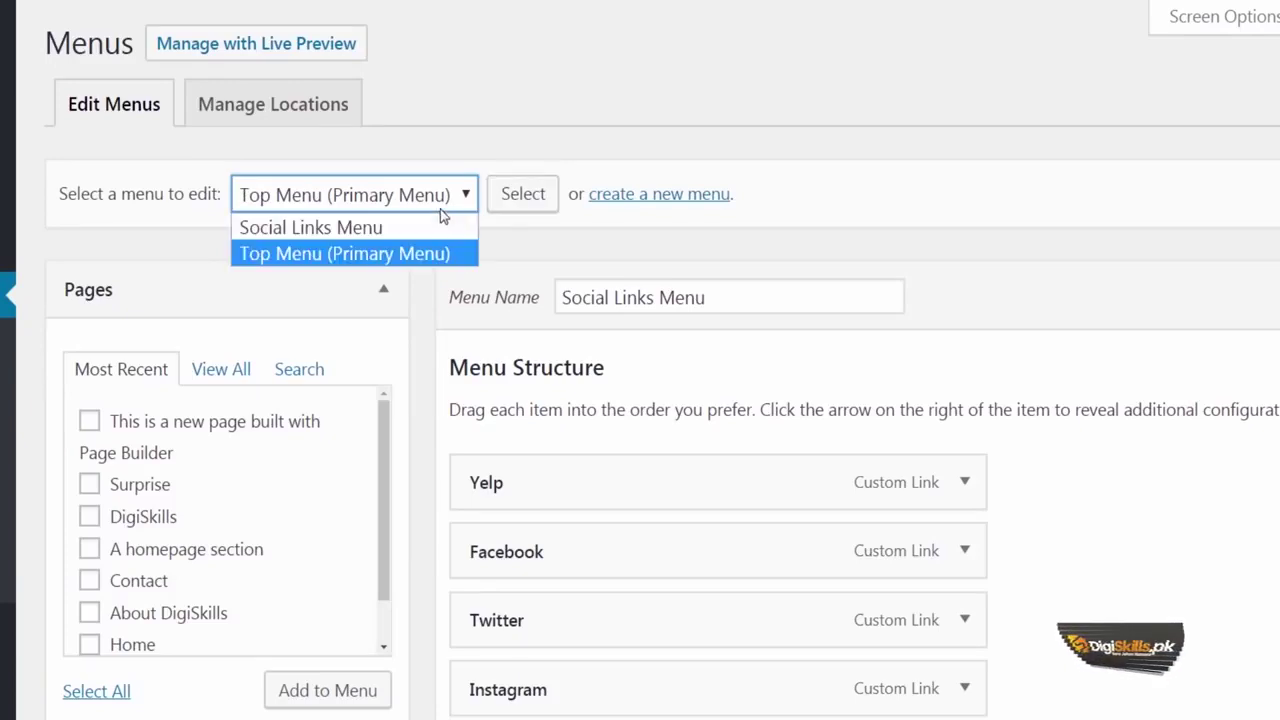
pyautogui.click(451, 255)
pyautogui.click(503, 206)
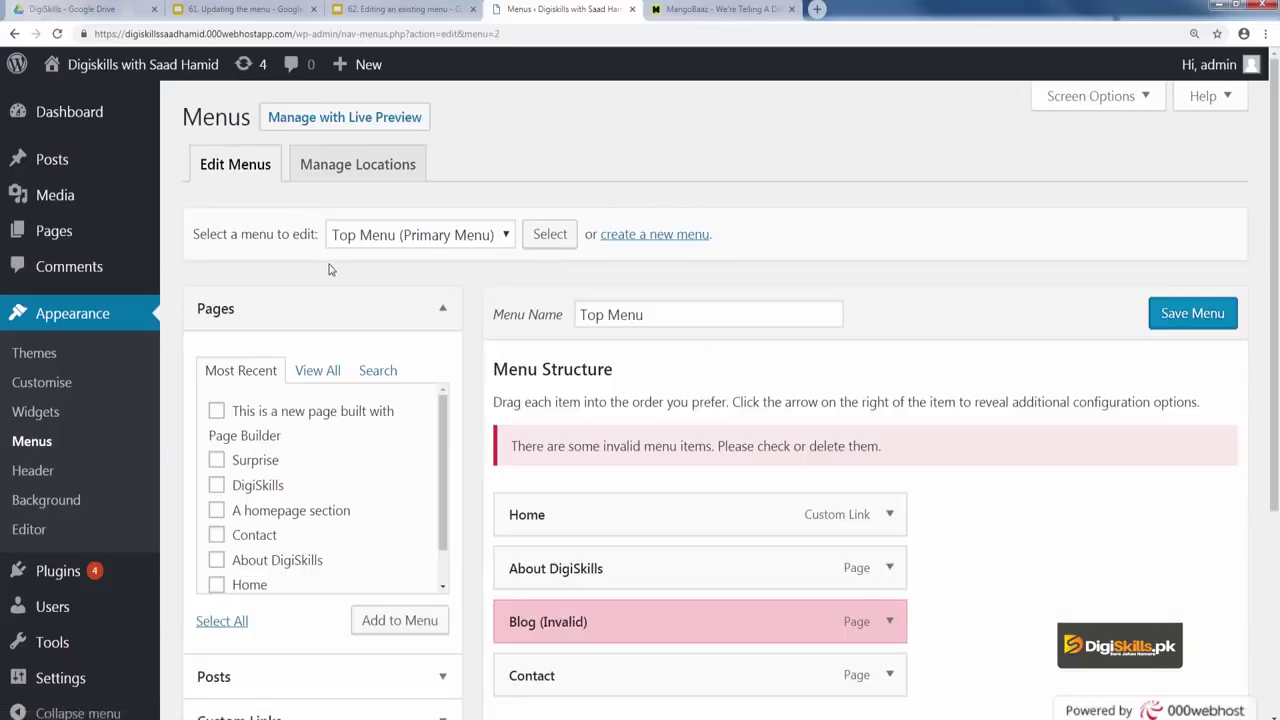
# Remove the invalid Blog item from the Top Menu structure
pyautogui.scroll(-2, 777, 362)
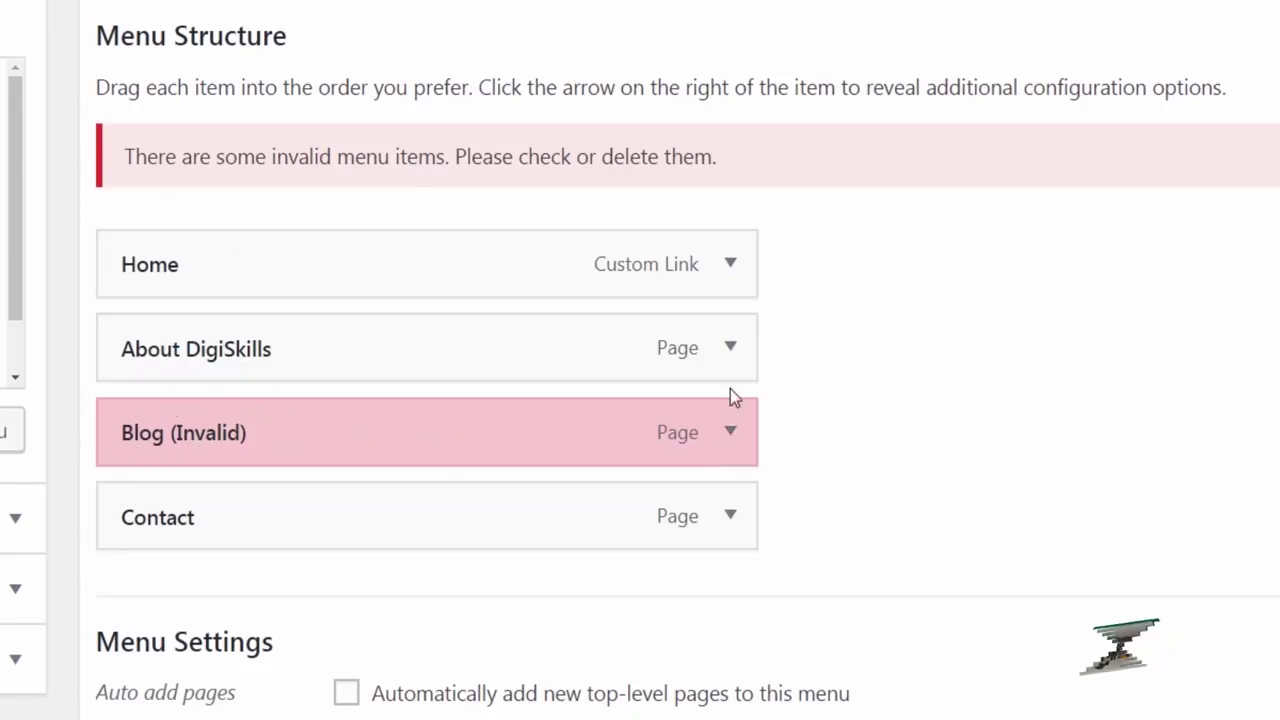
pyautogui.click(727, 440)
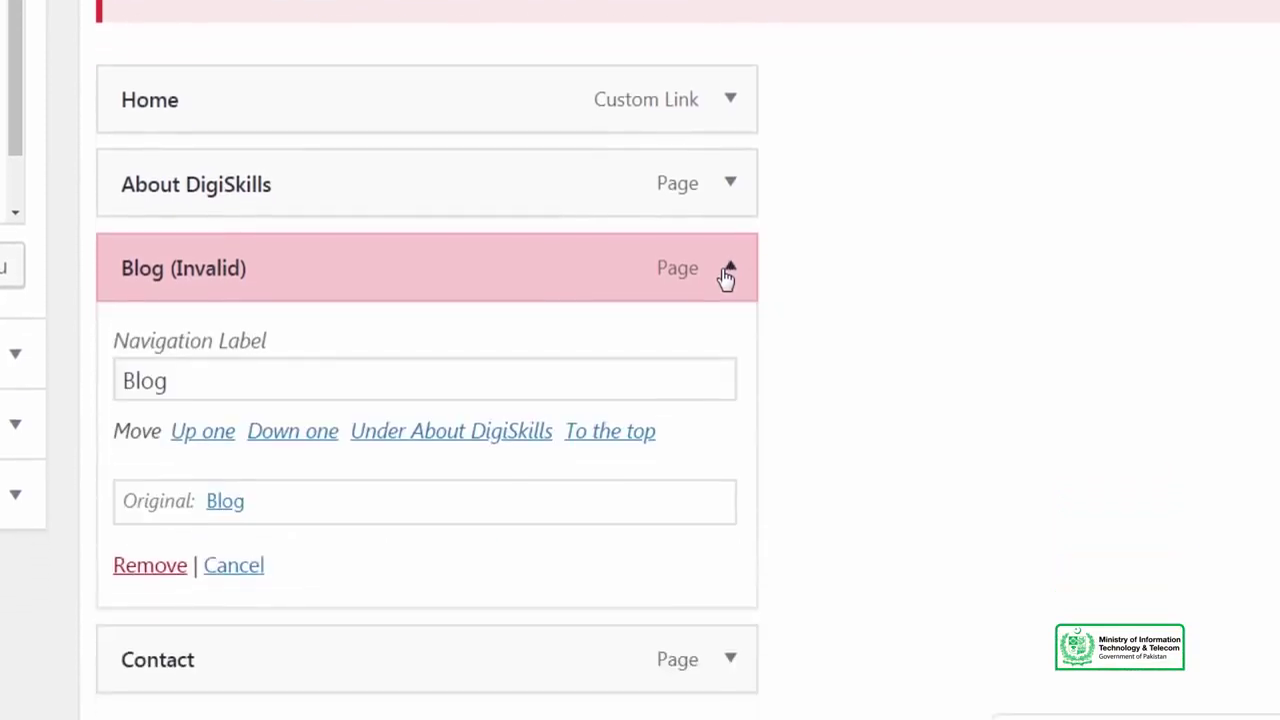
pyautogui.click(190, 566)
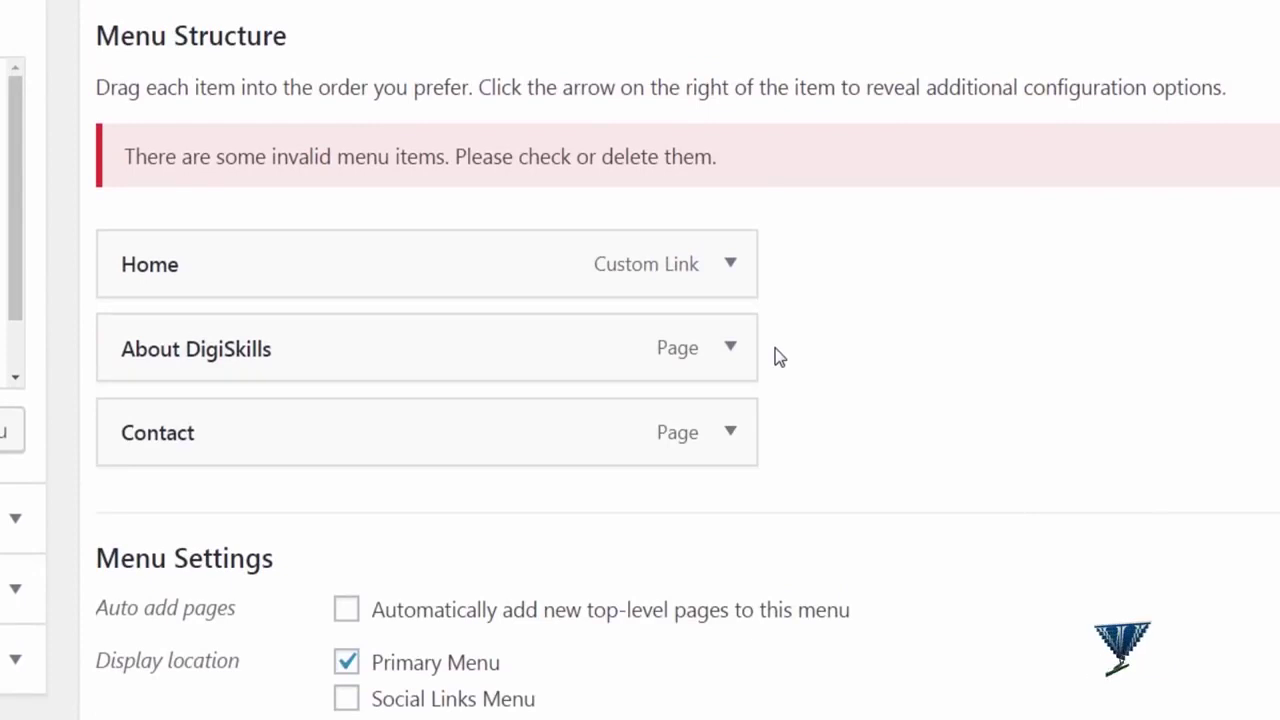
# Expand the Home item and enable the Link Target, Title Attribute, CSS Classes, Link Relationship (XFN) and Description advanced menu properties
pyautogui.click(731, 266)
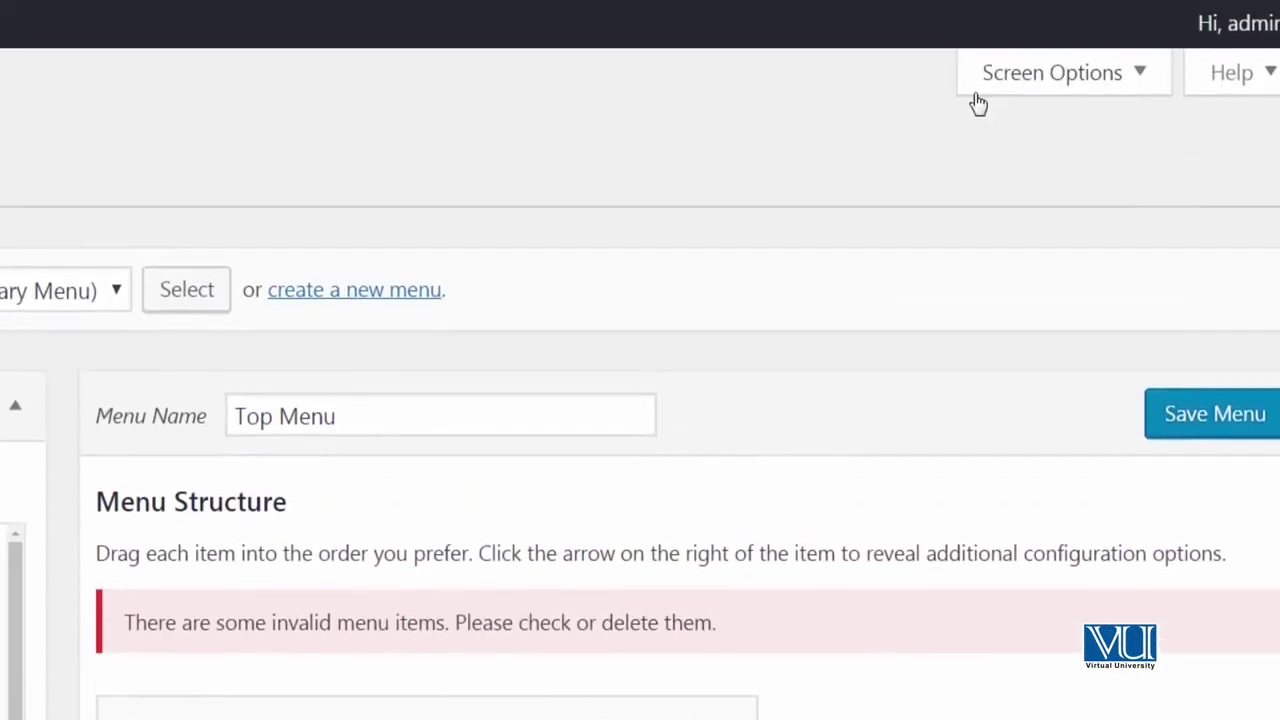
pyautogui.click(977, 95)
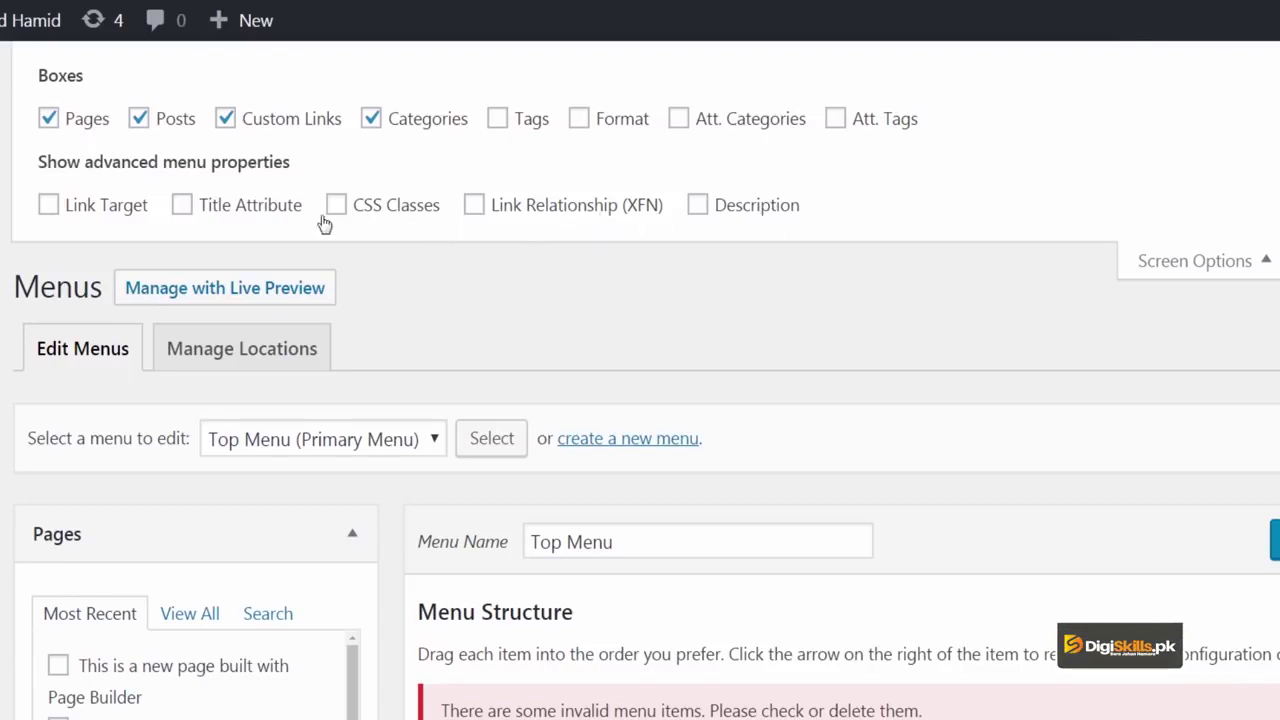
pyautogui.click(143, 222)
pyautogui.click(214, 222)
pyautogui.scroll(-1, 380, 254)
pyautogui.click(430, 120)
pyautogui.click(590, 117)
pyautogui.click(697, 115)
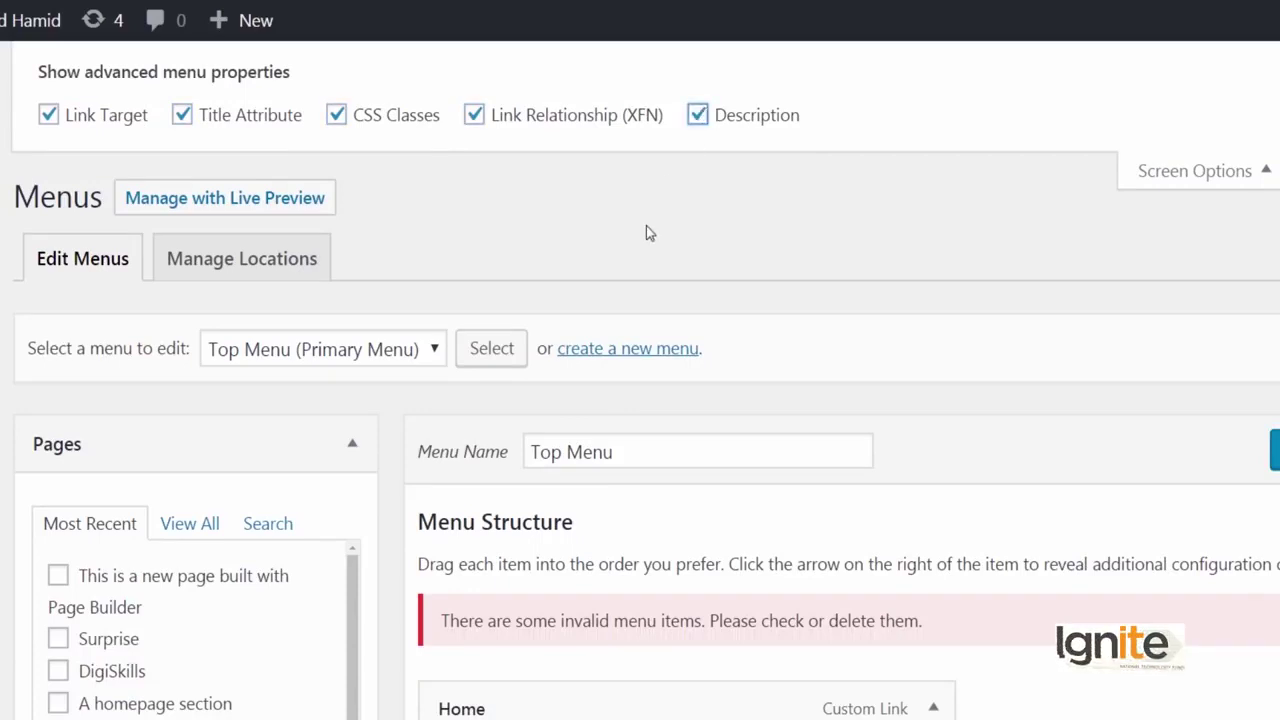
# Review the Home item's advanced fields, collapse the item and save the Top Menu
pyautogui.scroll(-5, 646, 233)
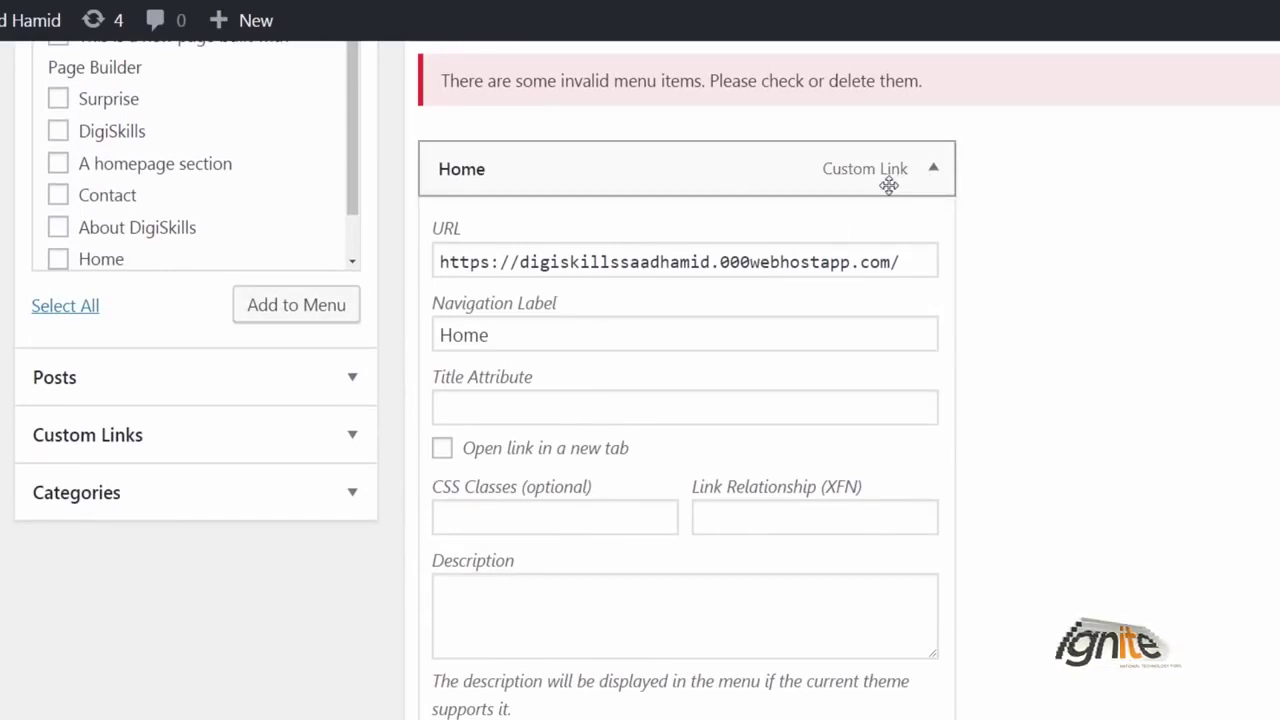
pyautogui.scroll(-1, 831, 226)
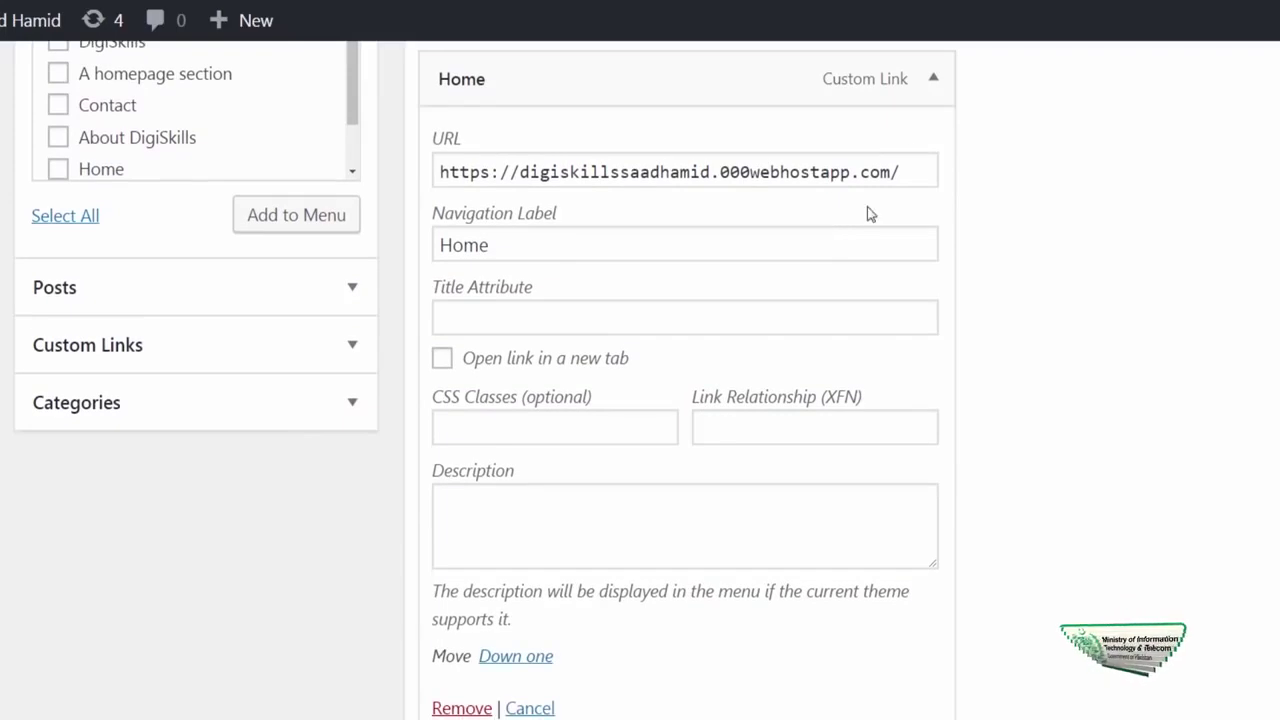
pyautogui.scroll(-1, 773, 183)
pyautogui.scroll(2, 848, 222)
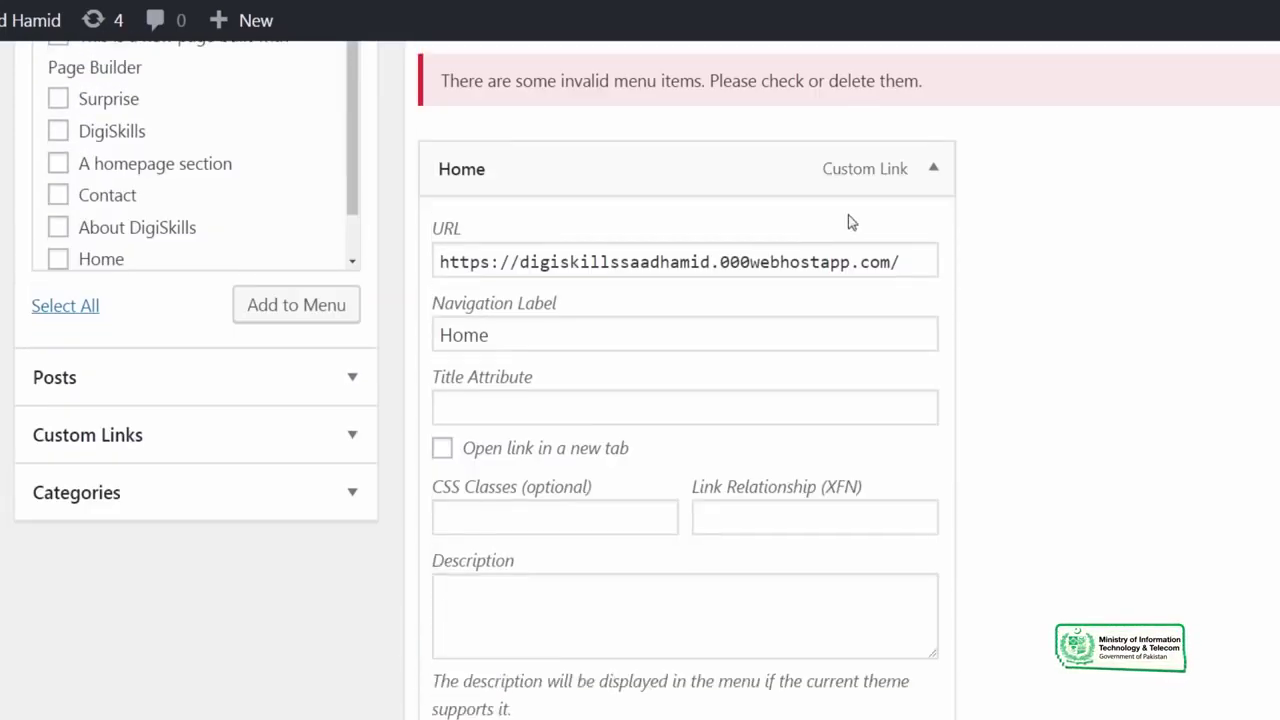
pyautogui.click(931, 170)
pyautogui.scroll(4, 860, 246)
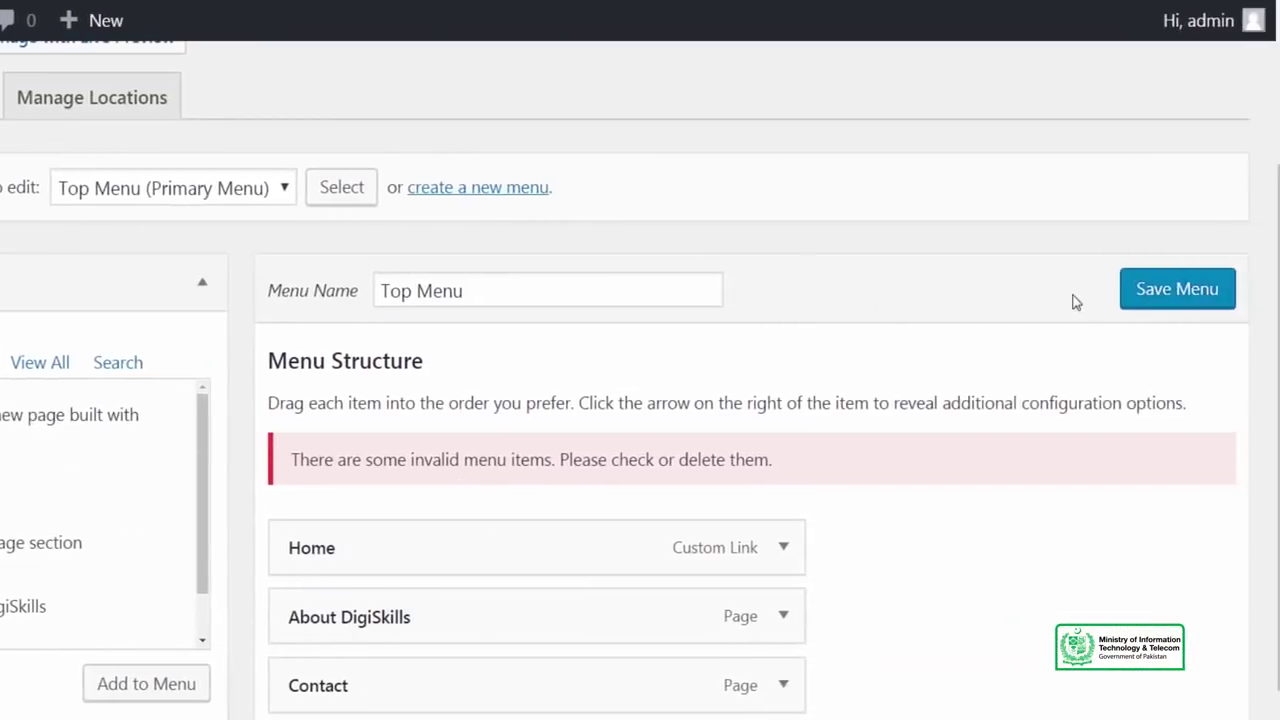
pyautogui.click(1143, 298)
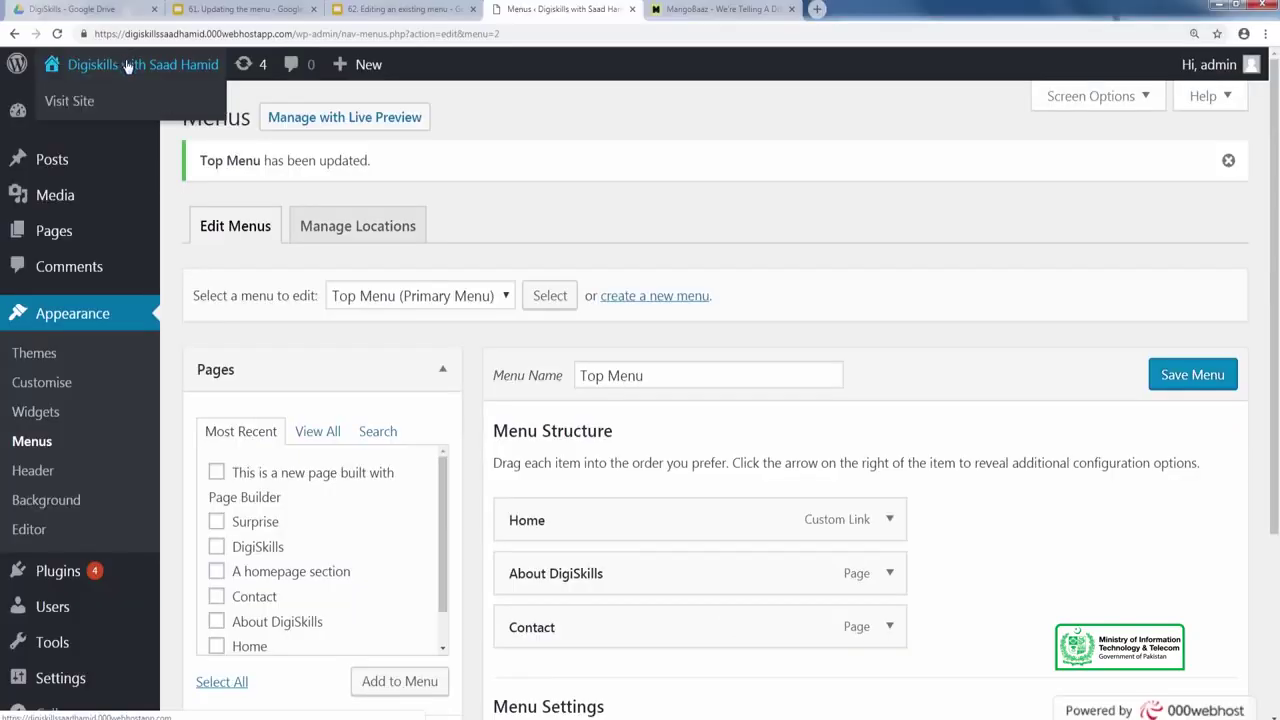
# Open the live site in a new tab, check its navigation menu, and return to the Menus editor
pyautogui.rightClick(196, 70)
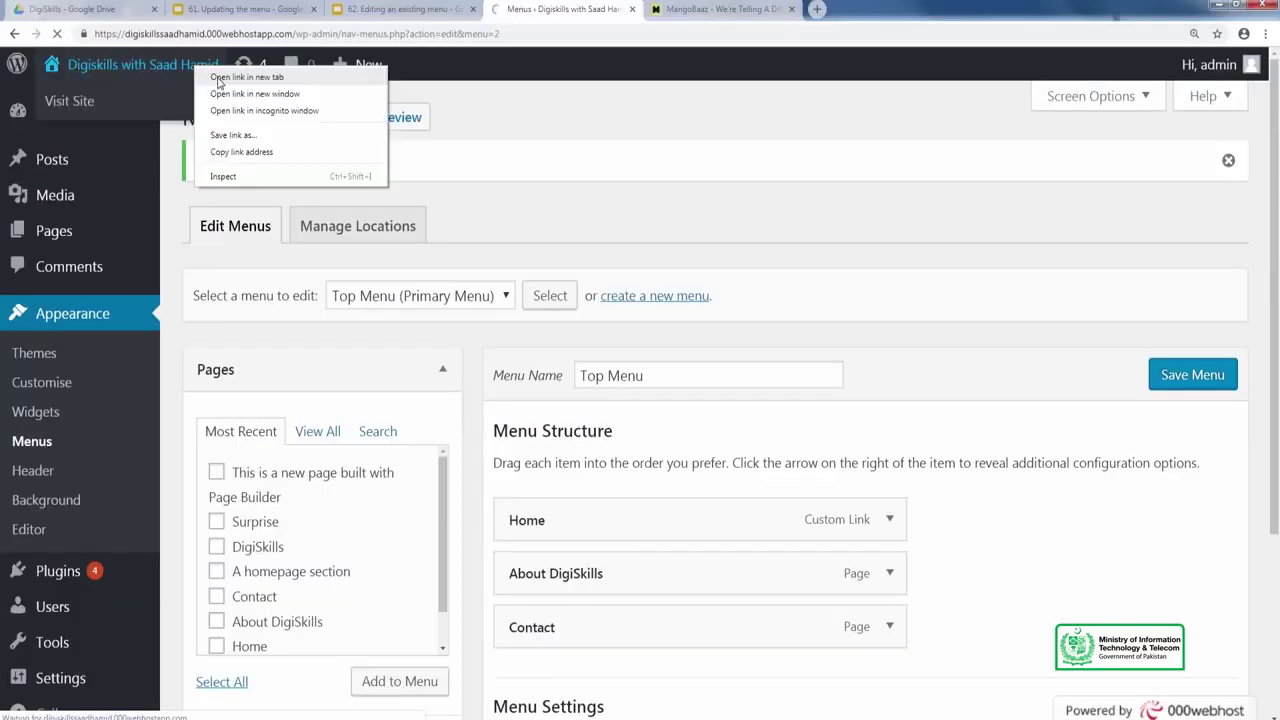
pyautogui.click(220, 80)
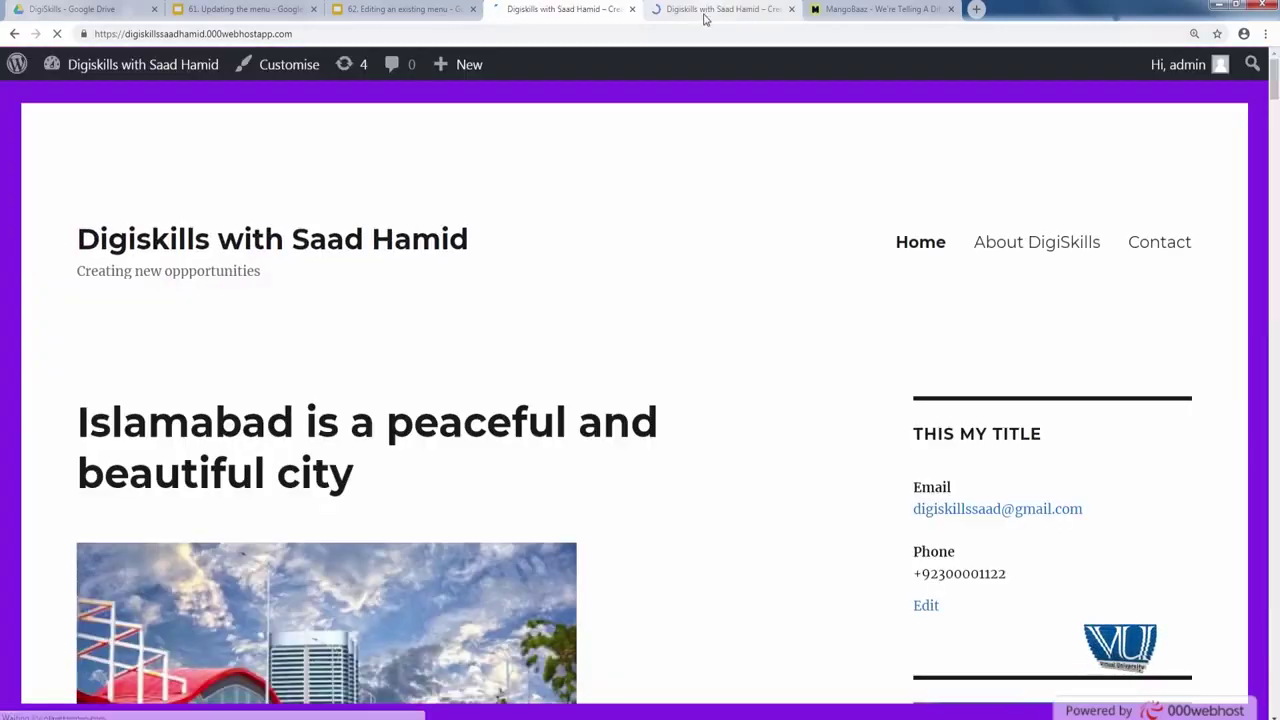
pyautogui.click(708, 8)
pyautogui.click(576, 10)
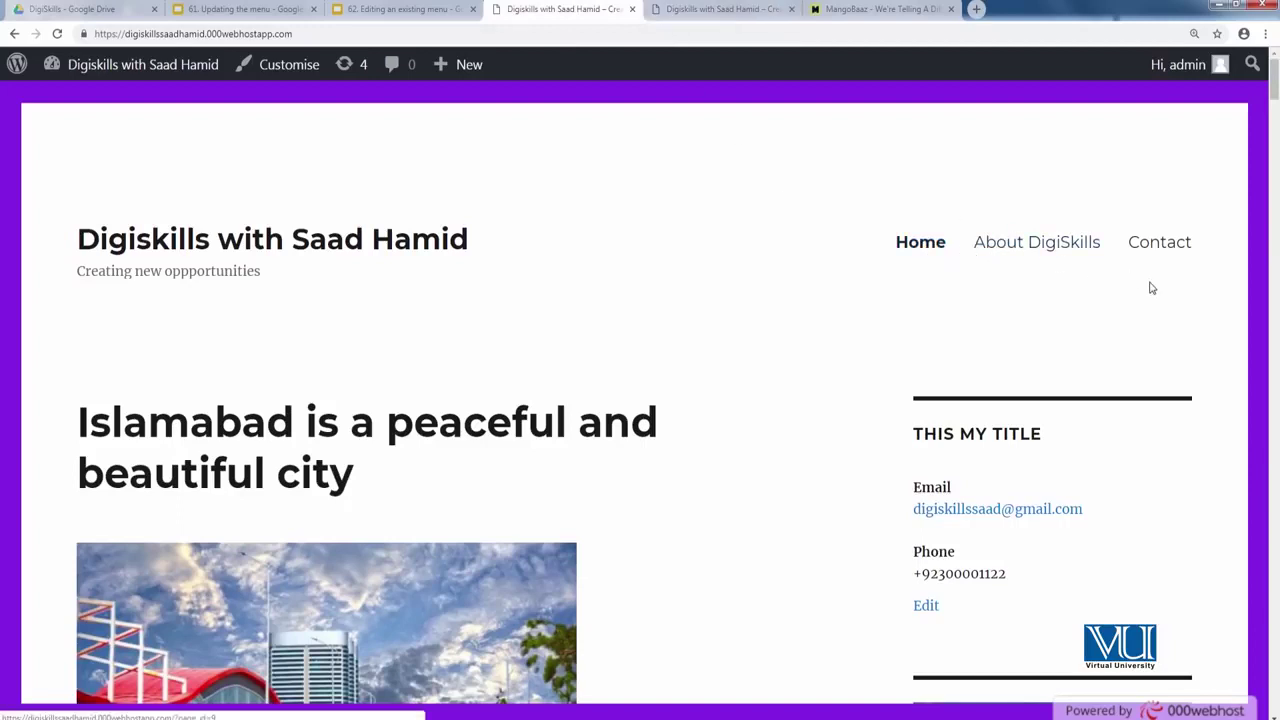
pyautogui.click(15, 35)
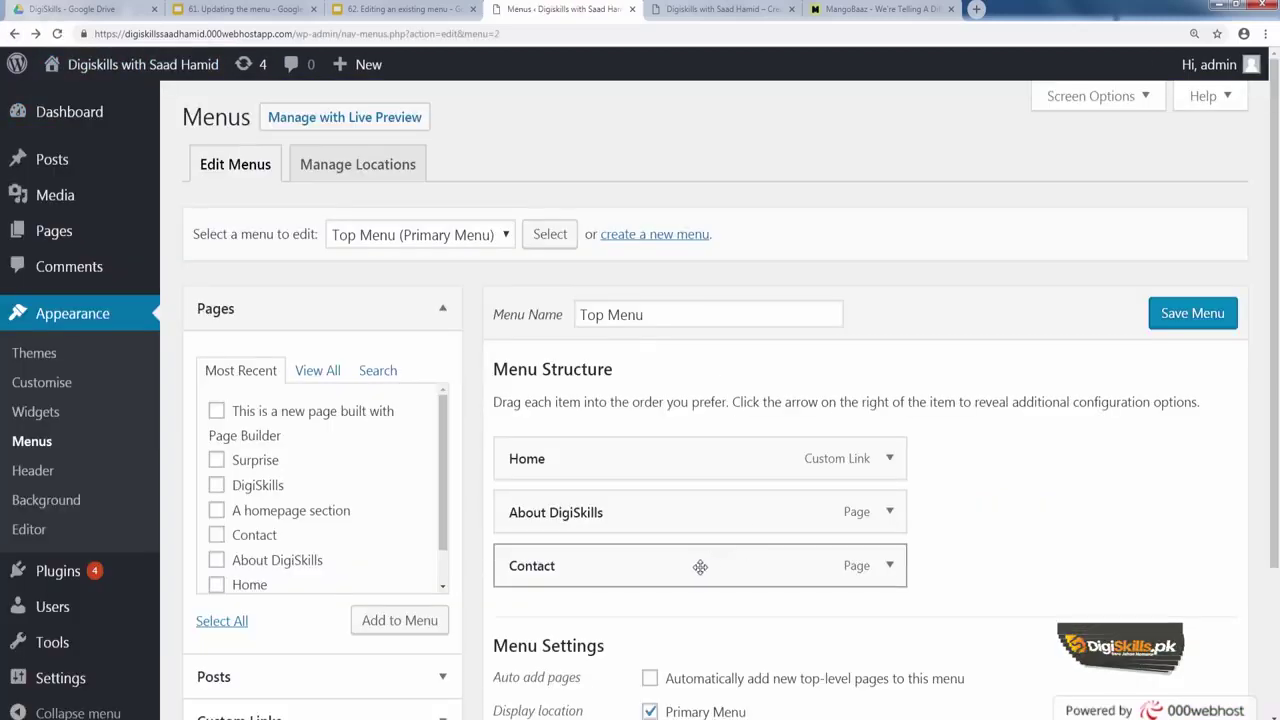
# Move the Contact item above Home in the Top Menu, save it, and reload the live site to check the order
pyautogui.moveTo(729, 516); pyautogui.dragTo(660, 437)
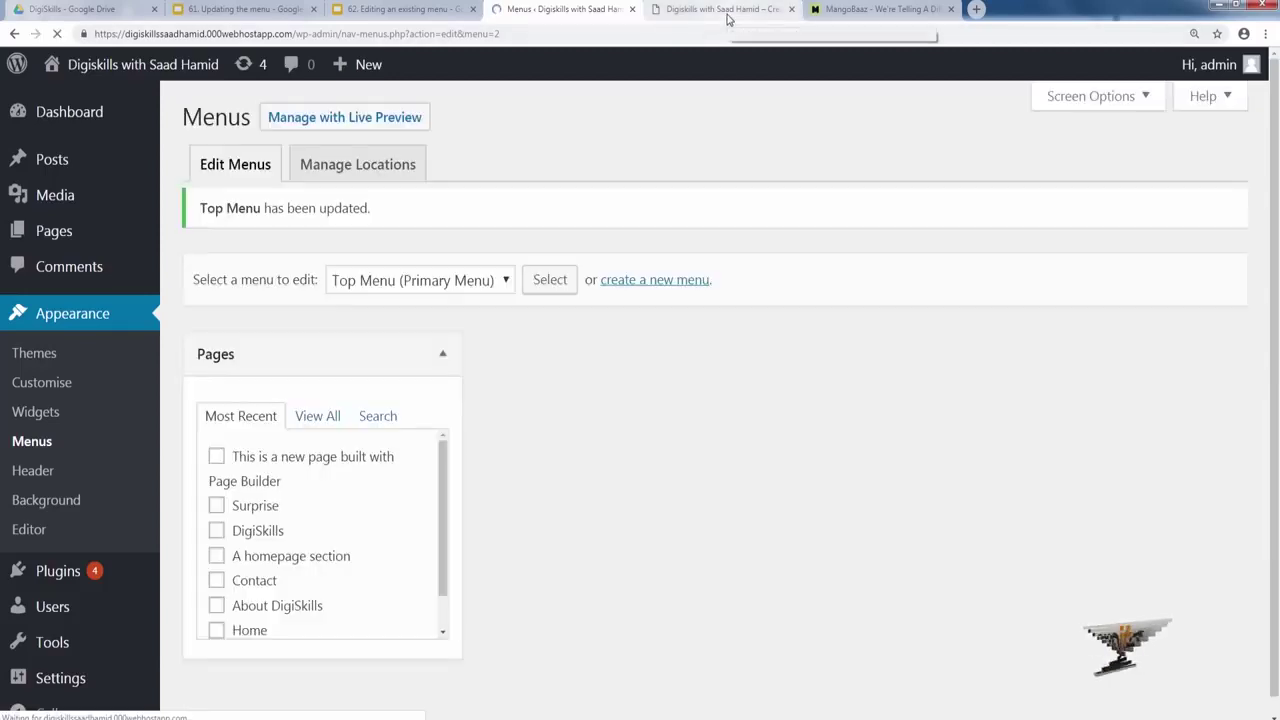
pyautogui.click(728, 12)
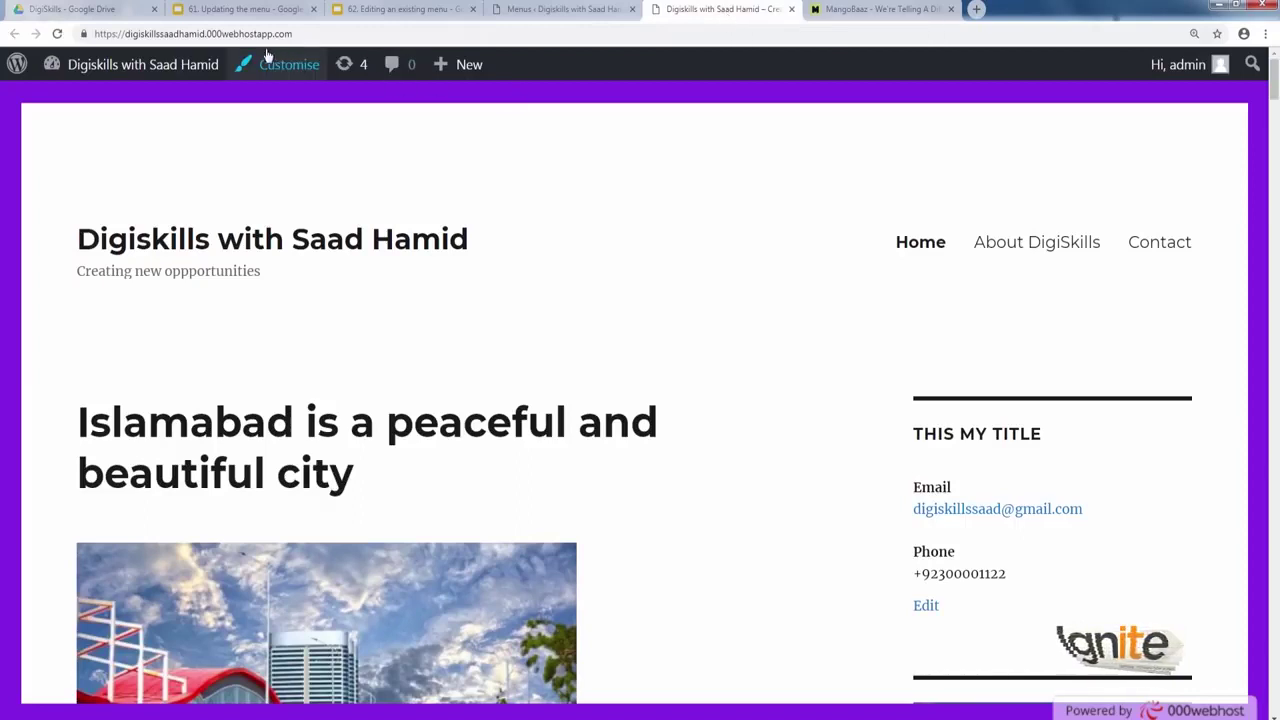
pyautogui.click(58, 34)
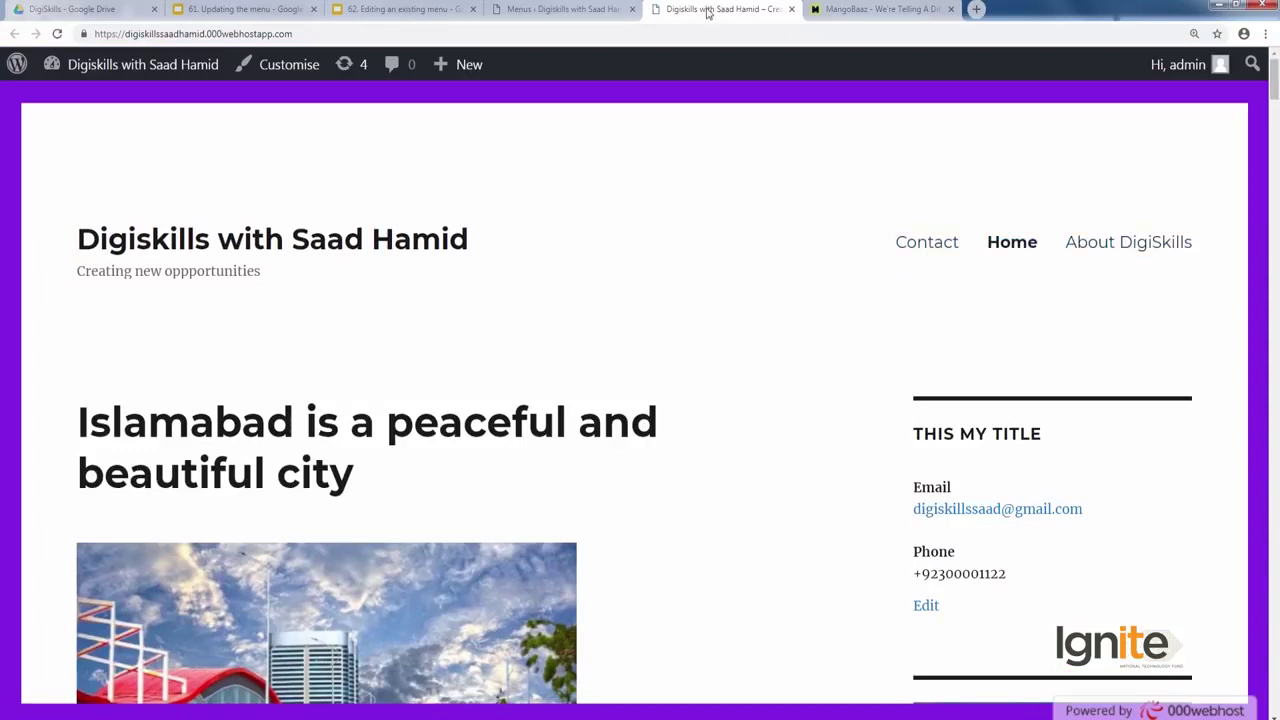
# Return to the Menus editor and examine the Contact item's settings, collapsing the item when done
pyautogui.click(563, 10)
pyautogui.scroll(-1, 919, 410)
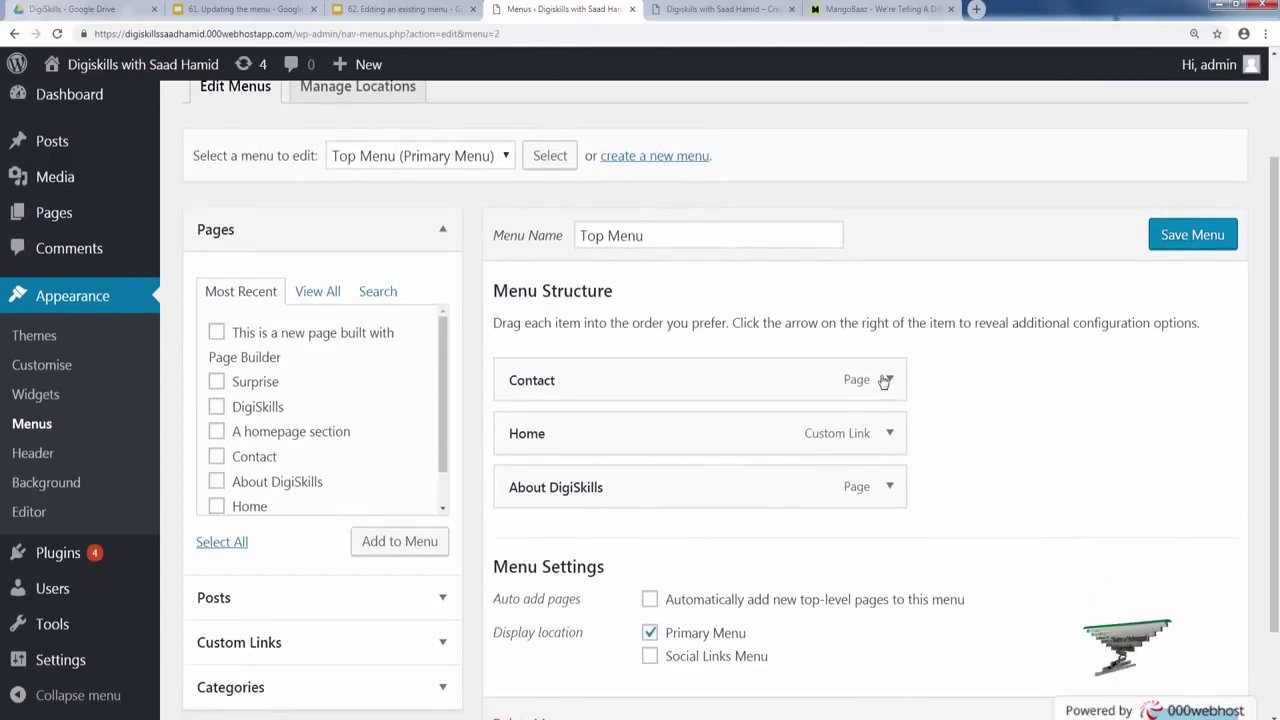
pyautogui.click(889, 379)
pyautogui.scroll(-2, 894, 385)
pyautogui.scroll(-2, 893, 385)
pyautogui.scroll(2, 891, 374)
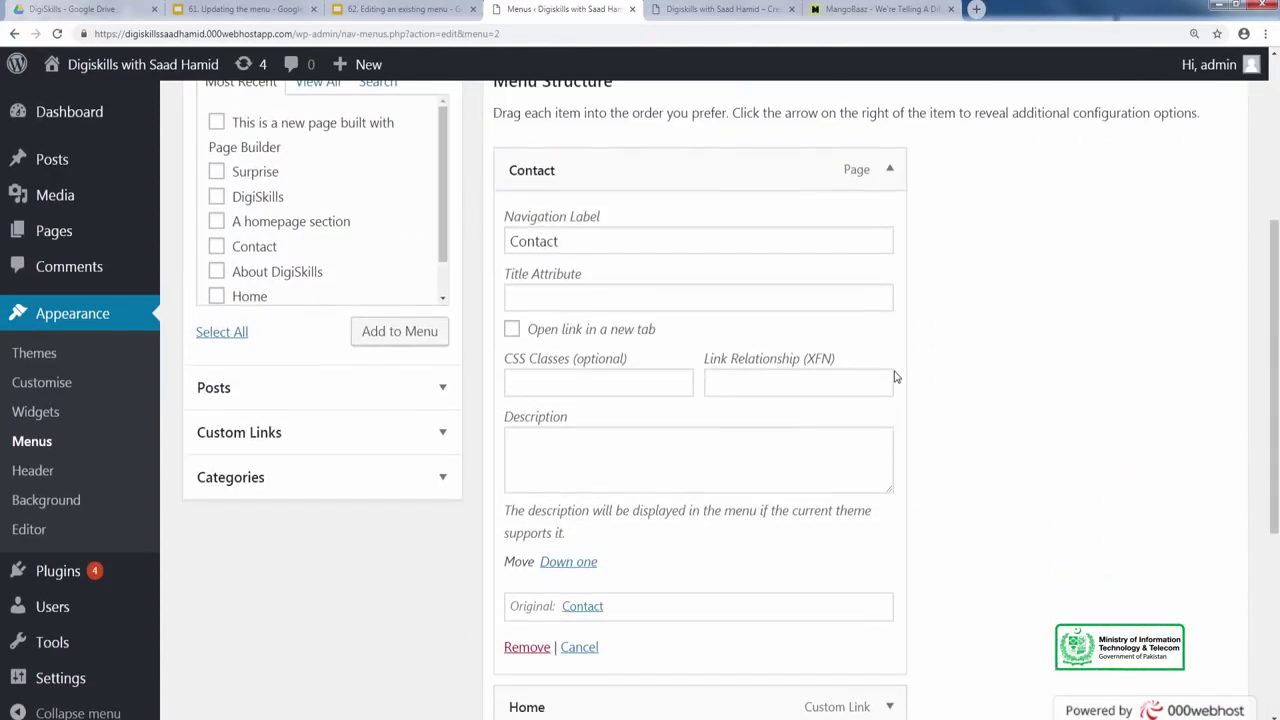
pyautogui.click(890, 170)
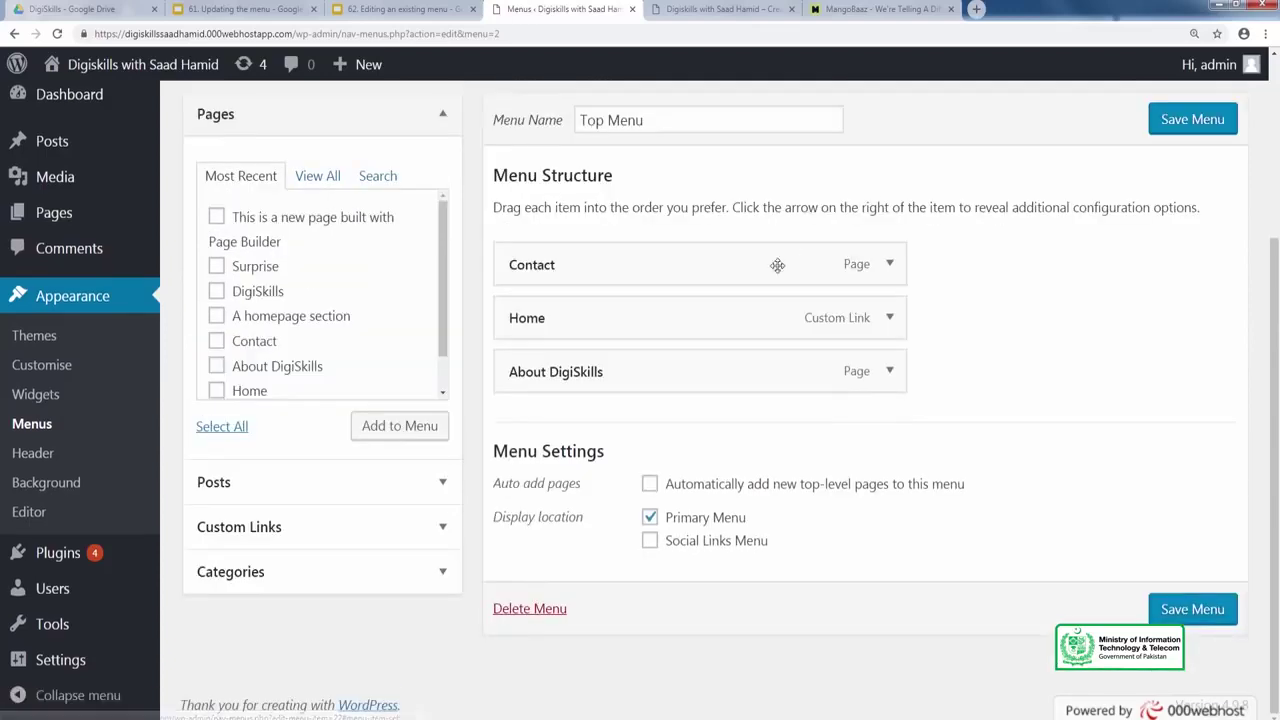
# Change the Home item's navigation label to the site owner's first name in possessive form followed by "website"
pyautogui.click(887, 320)
pyautogui.scroll(-1, 814, 354)
pyautogui.click(717, 360)
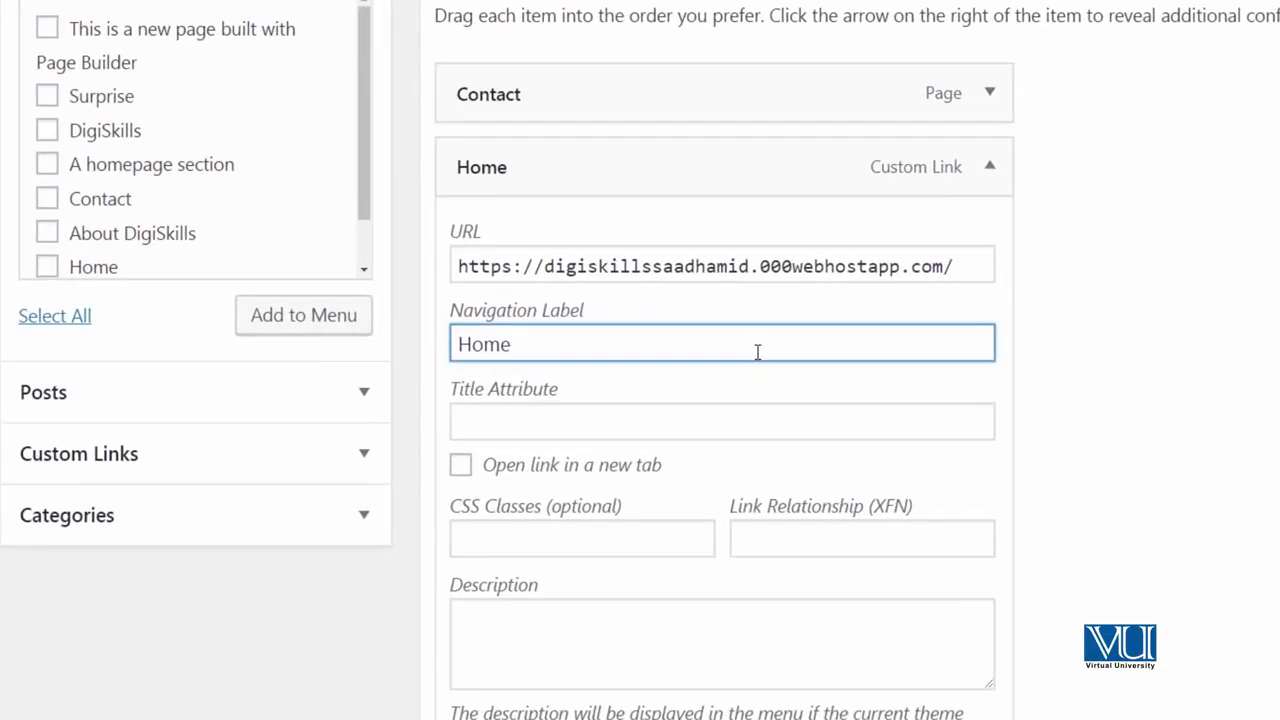
pyautogui.moveTo(619, 351); pyautogui.dragTo(380, 330)
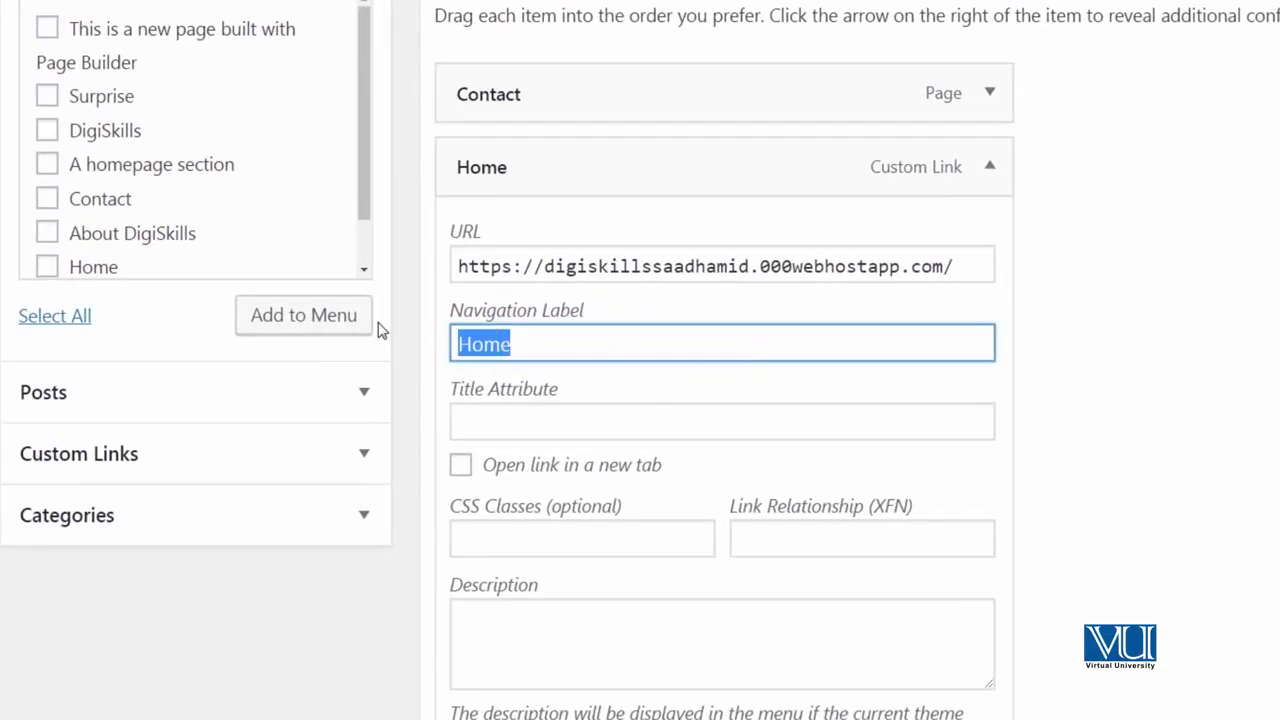
pyautogui.press('BackSpace')
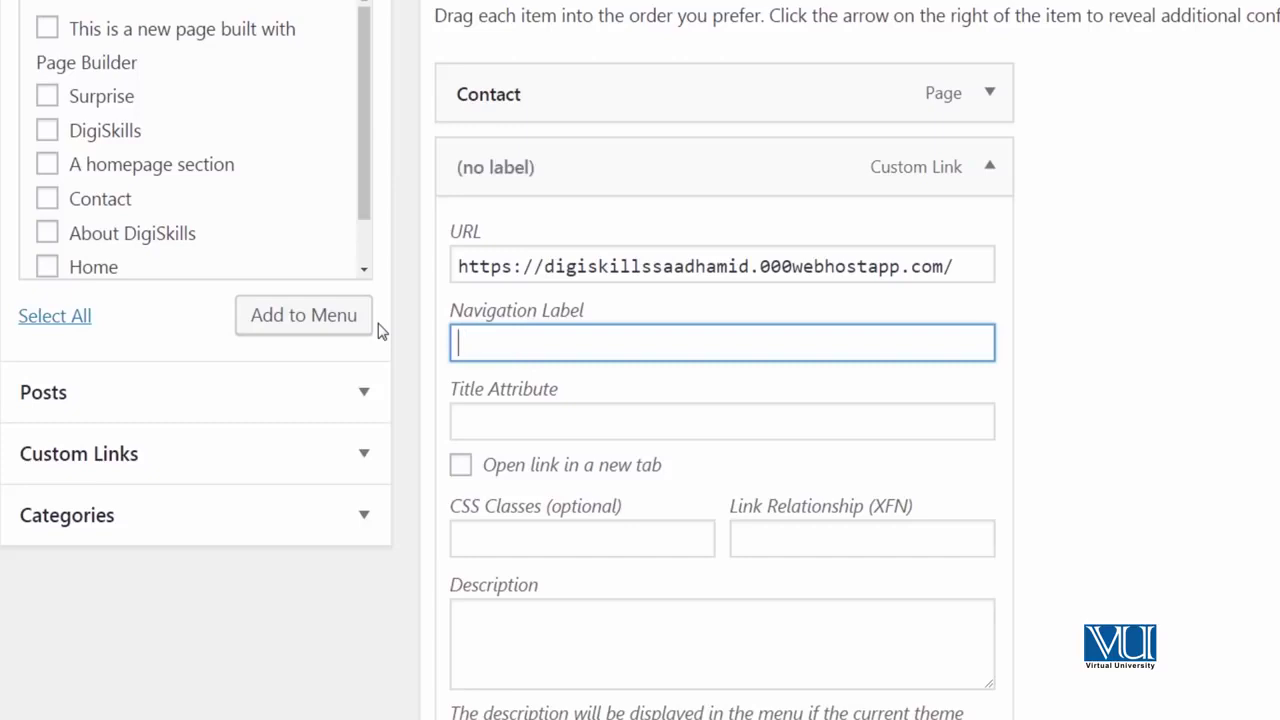
pyautogui.write("Saad's wevs")
pyautogui.press('BackSpace')
pyautogui.press('BackSpace')
pyautogui.write('bsite')
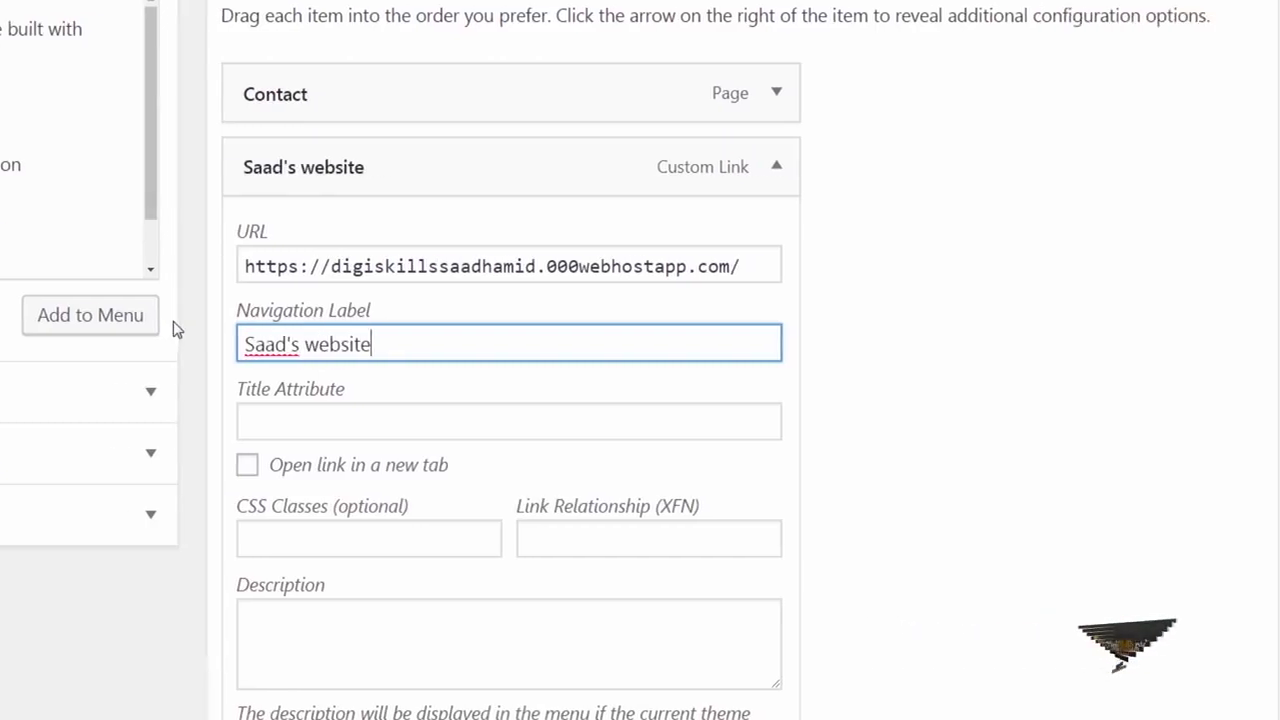
# Save the Top Menu and reload the live site to check the renamed item
pyautogui.scroll(-5, 686, 560)
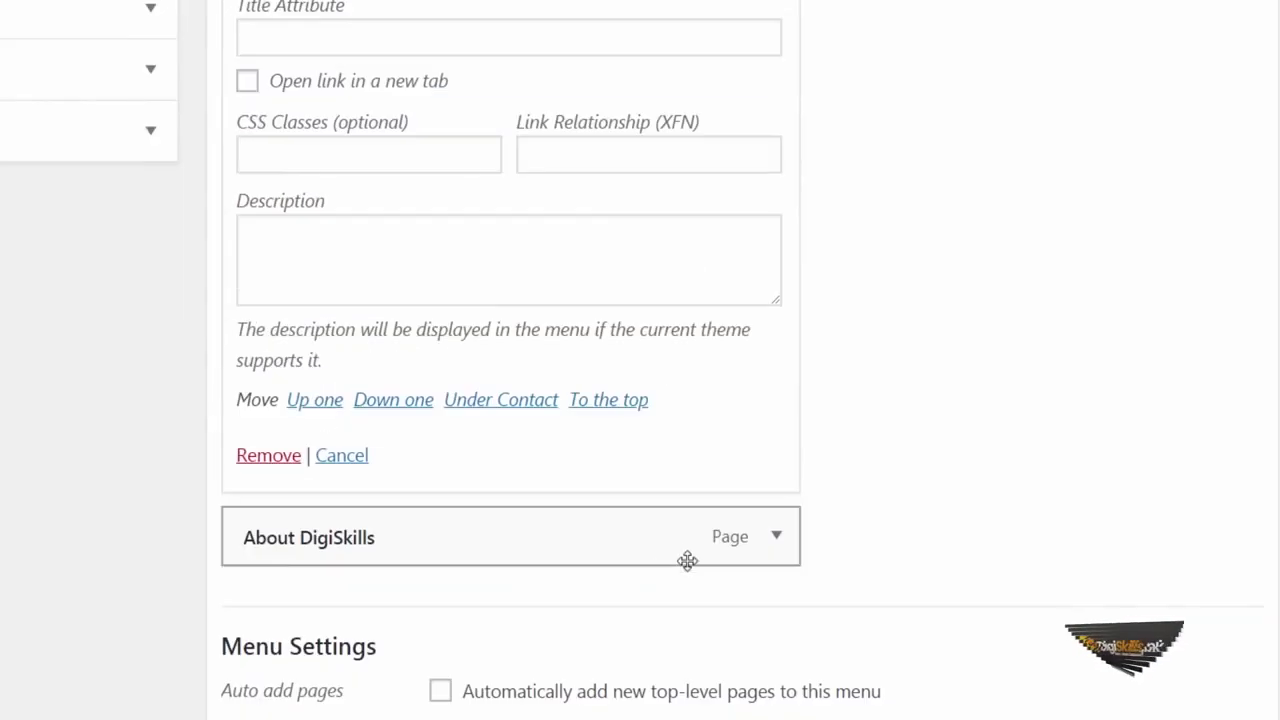
pyautogui.click(1167, 703)
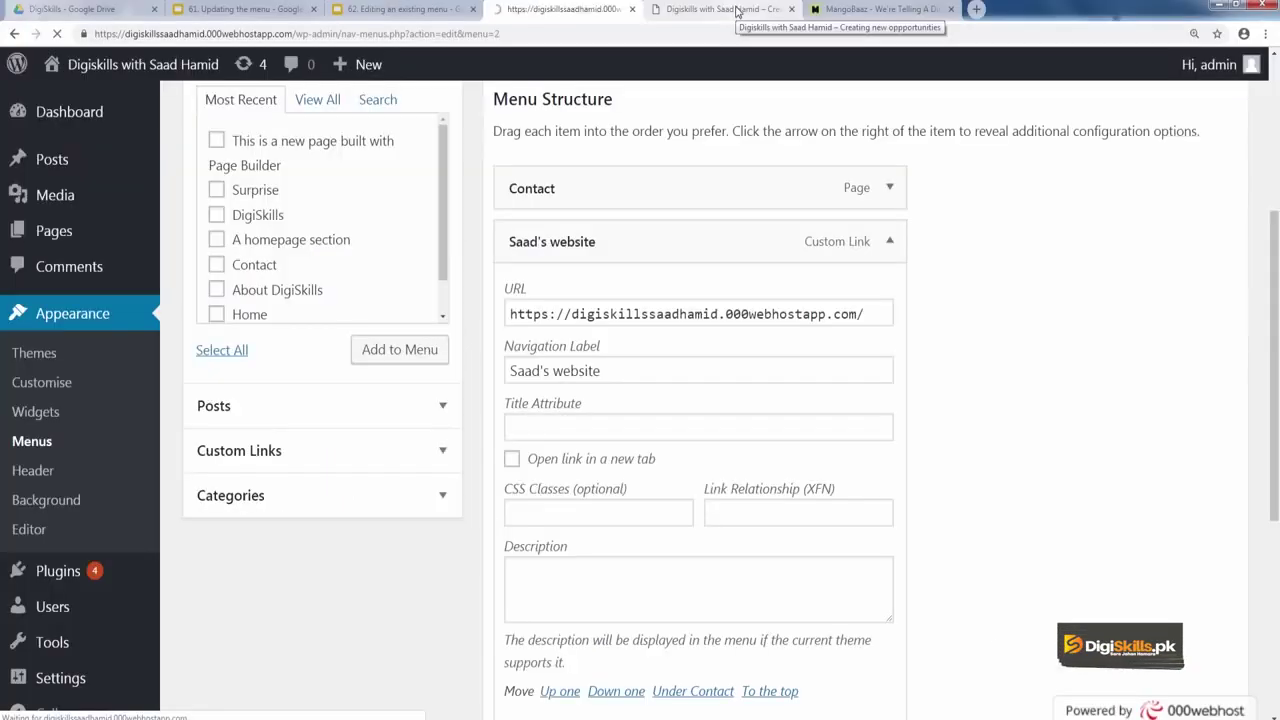
pyautogui.click(720, 9)
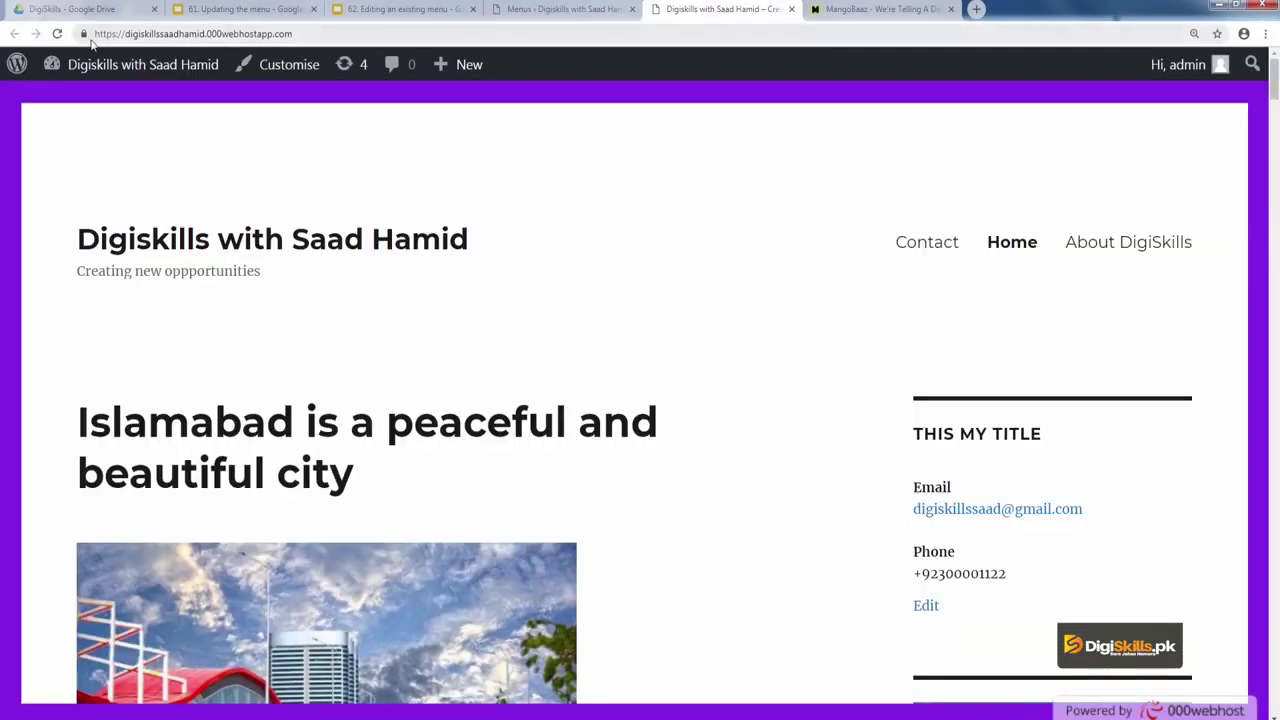
pyautogui.click(57, 33)
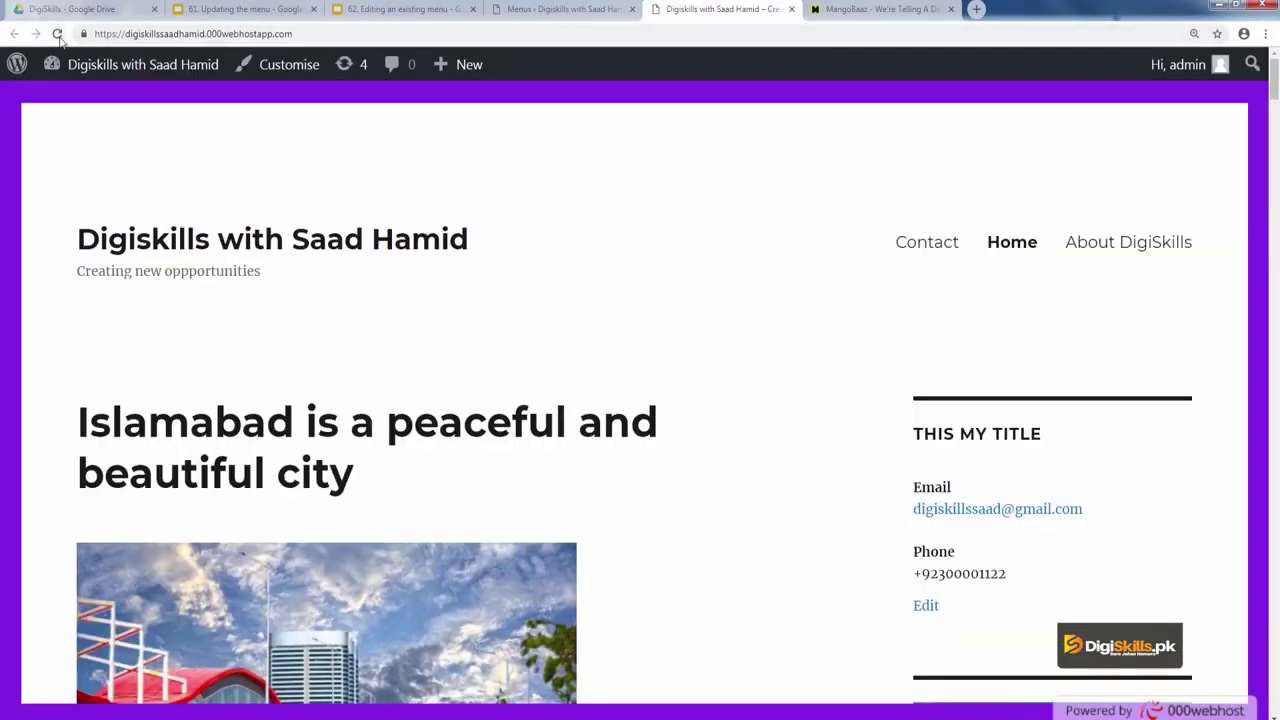